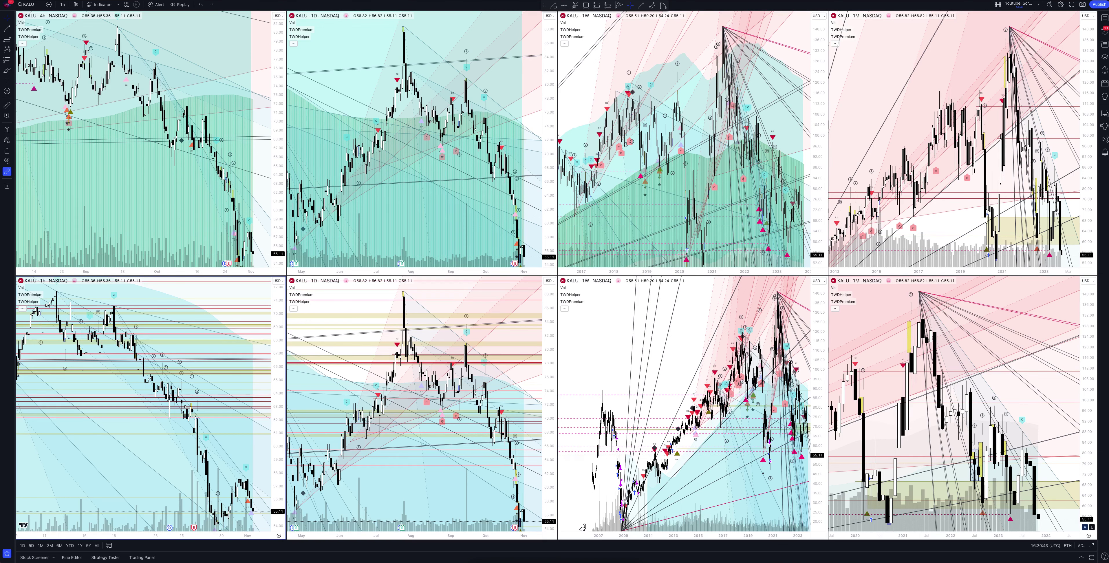
# - Make the top-right monthly (1M) KALU chart the active chart in the eight-chart layout
pyautogui.click(962, 142)
pyautogui.hotkey('alt', 'Return')
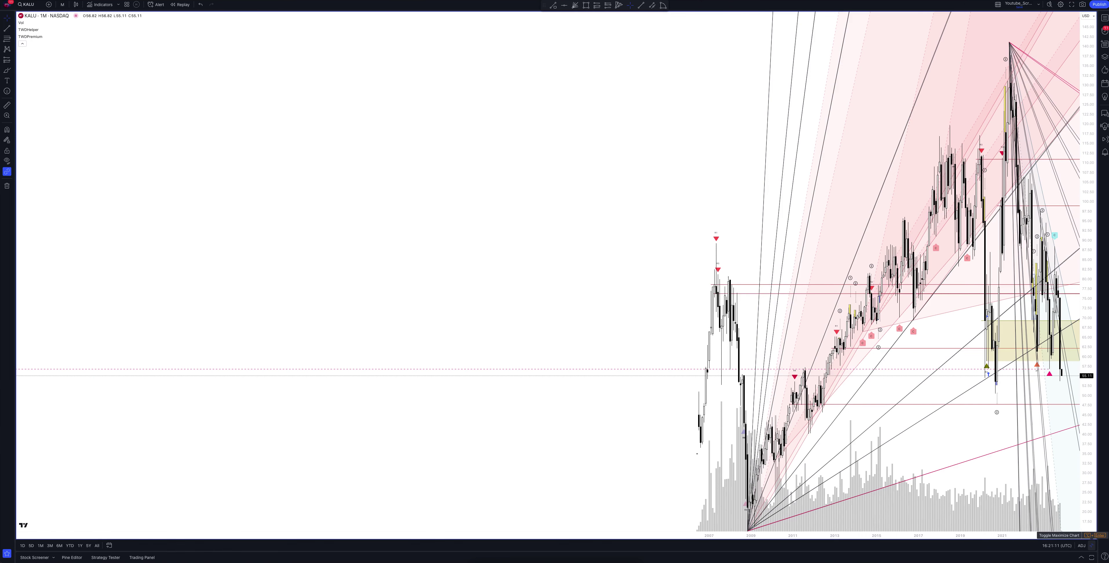
pyautogui.click(1089, 535)
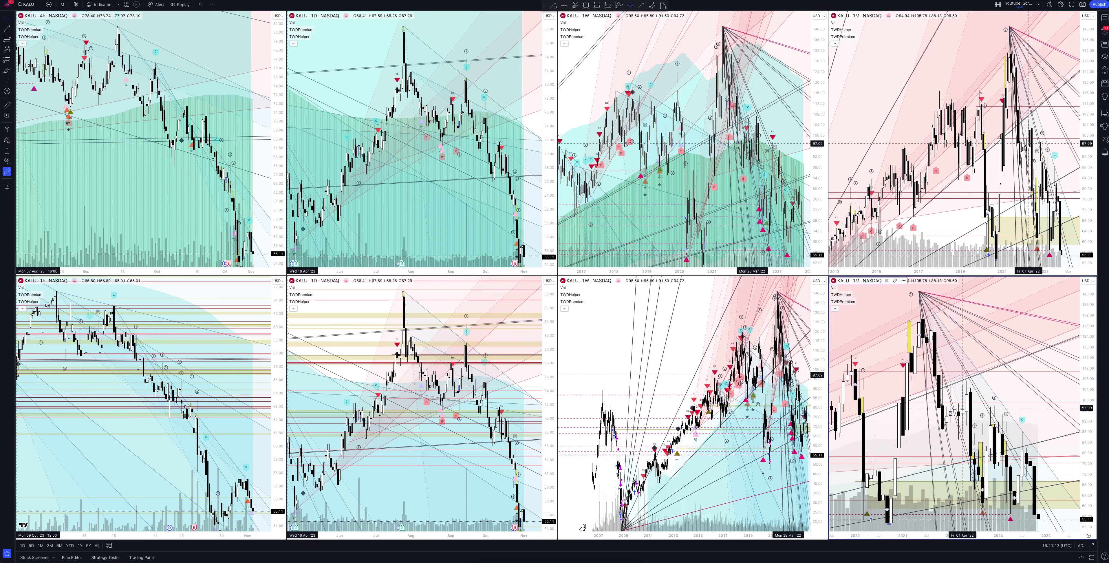
pyautogui.click(1090, 535)
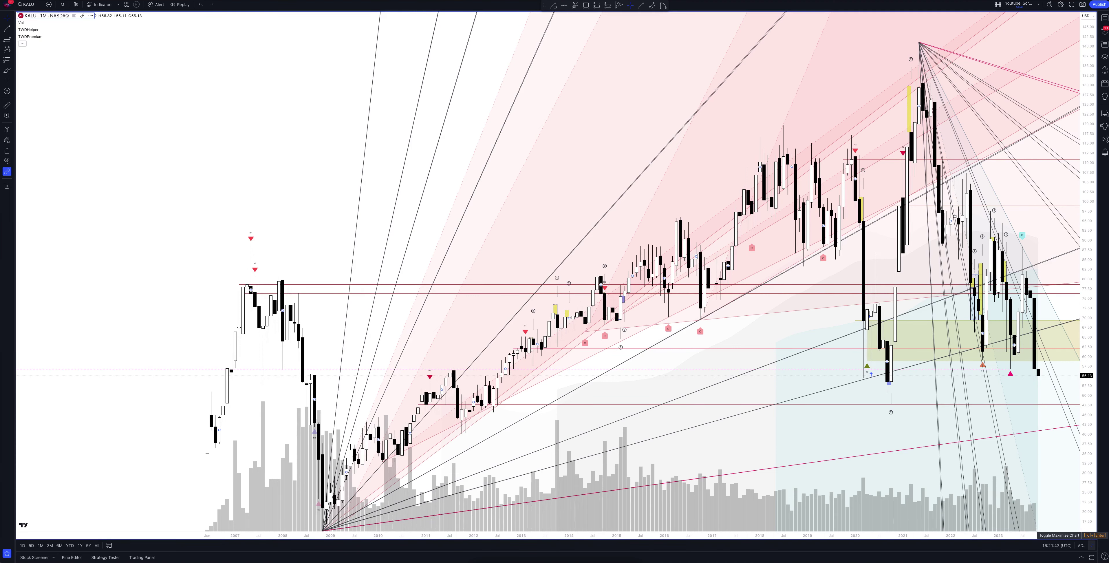
pyautogui.click(1093, 535)
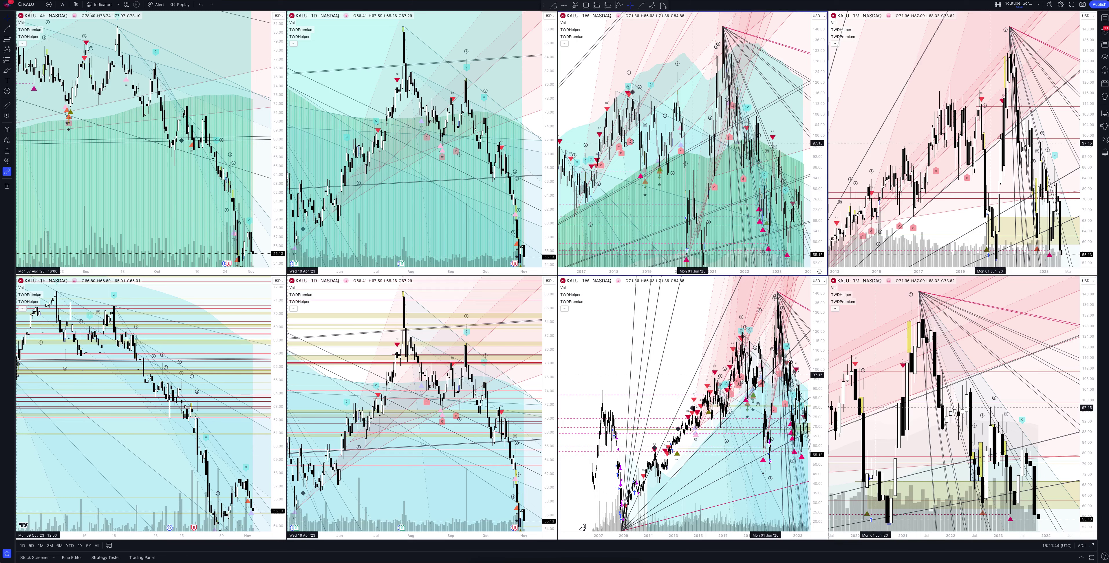
pyautogui.click(1093, 535)
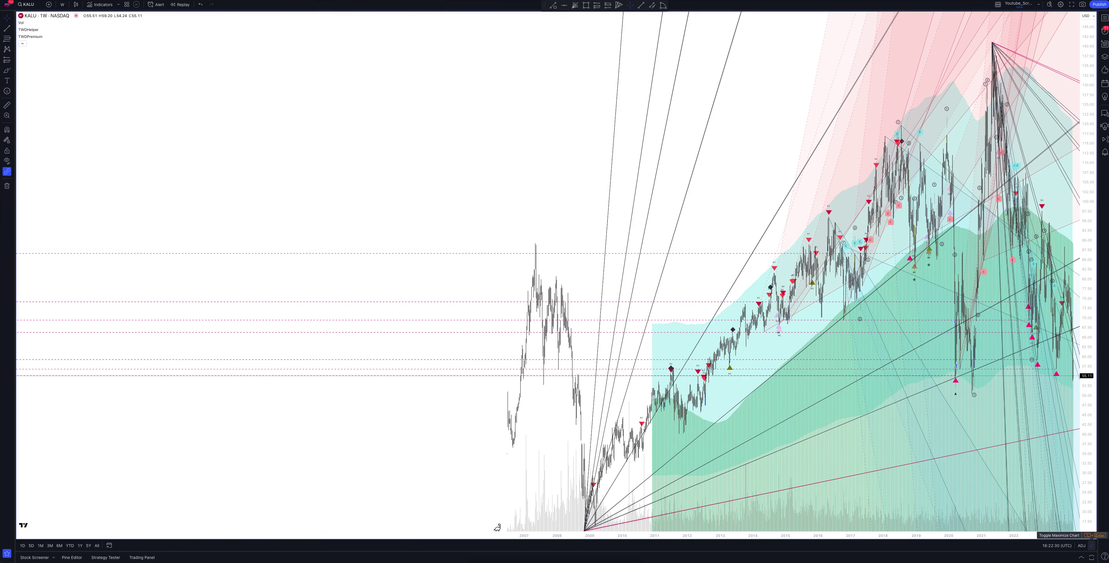
pyautogui.hotkey('alt', 'Return')
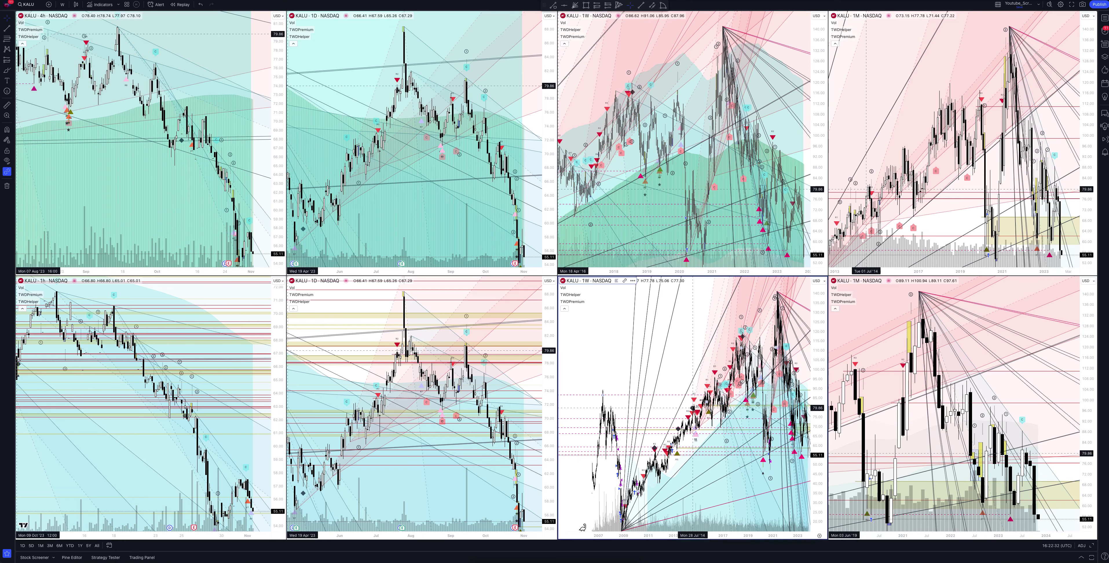
pyautogui.hotkey('alt', 'Return')
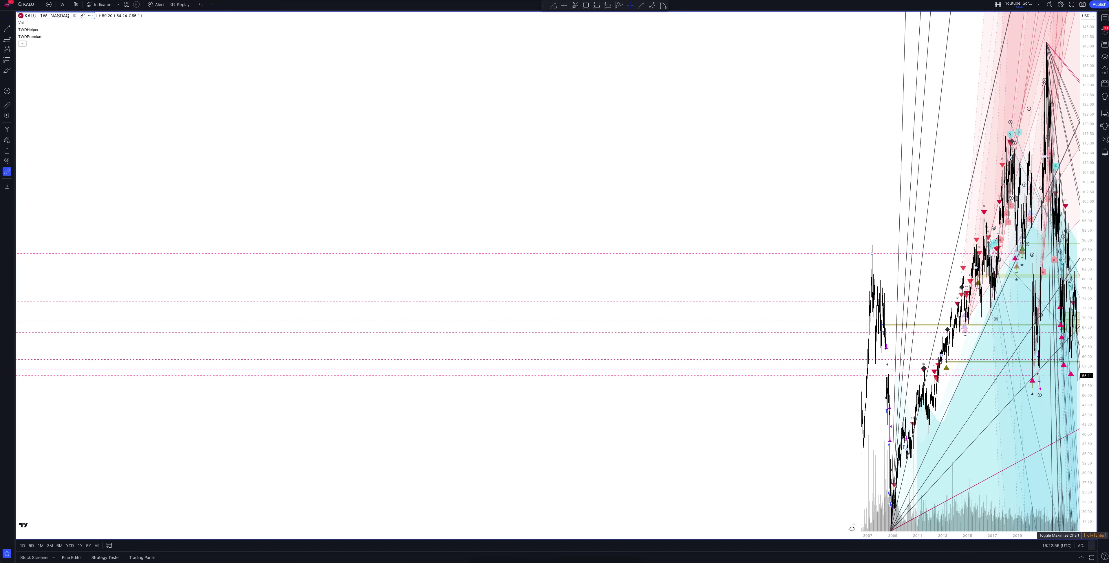
pyautogui.hotkey('alt', 'Return')
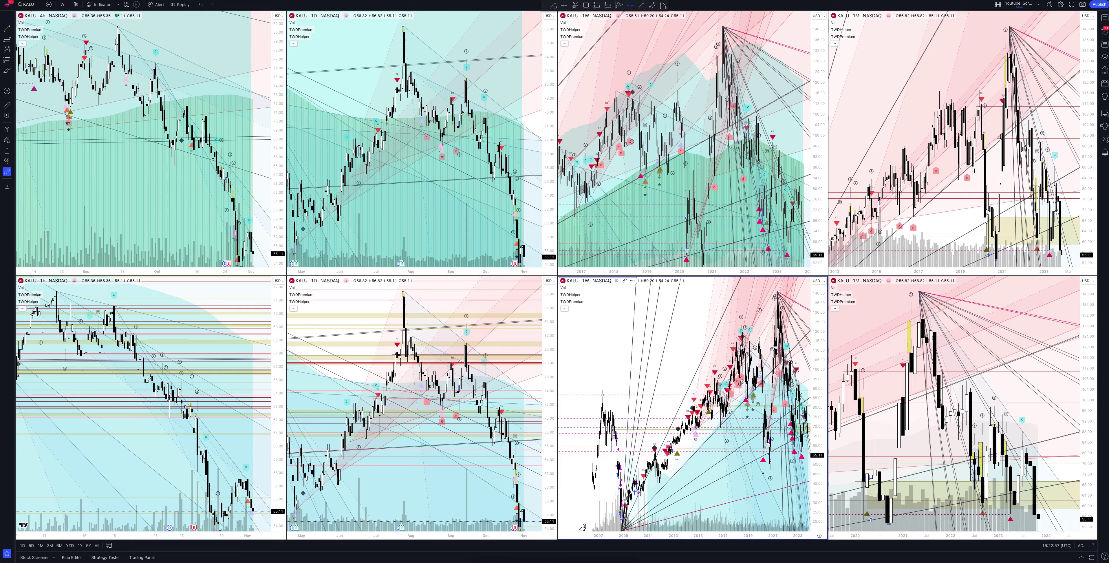
# - View the upper daily KALU chart full-window, return to the grid, then maximize the lower daily chart
pyautogui.hotkey('alt', 'Return')
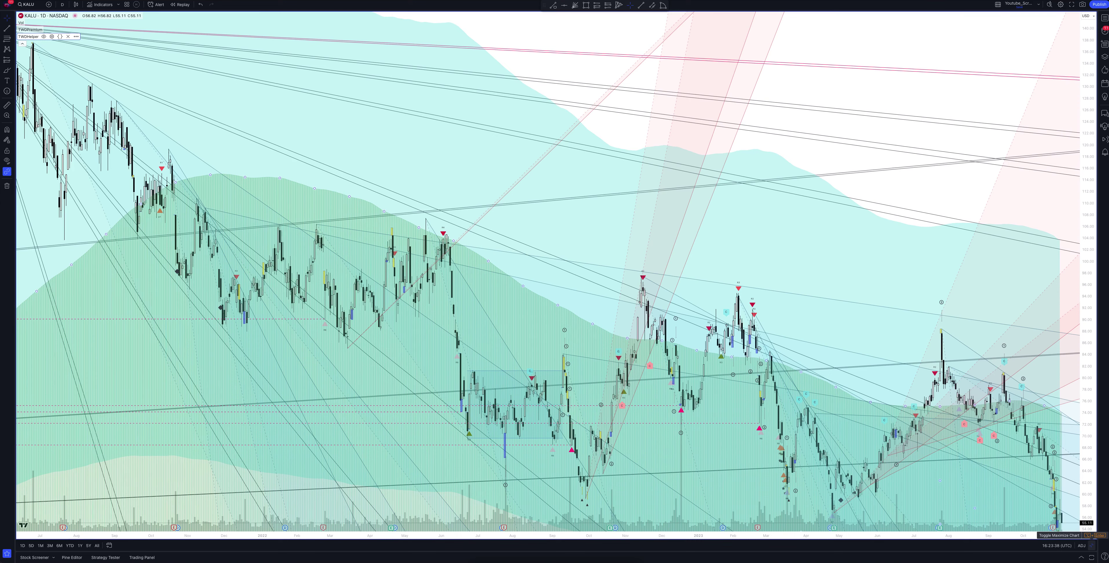
pyautogui.click(1089, 535)
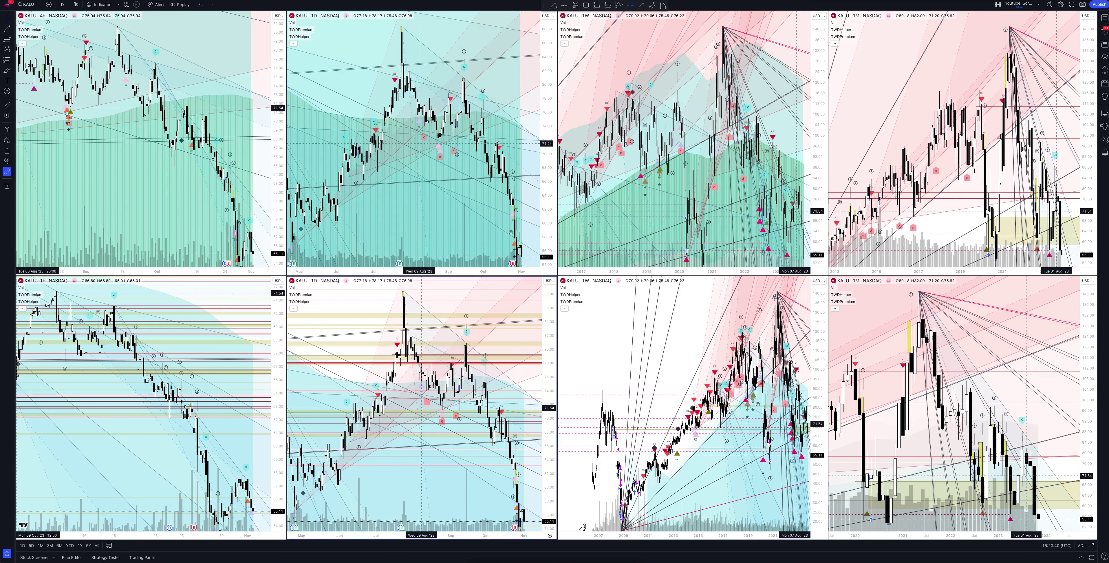
pyautogui.click(1089, 535)
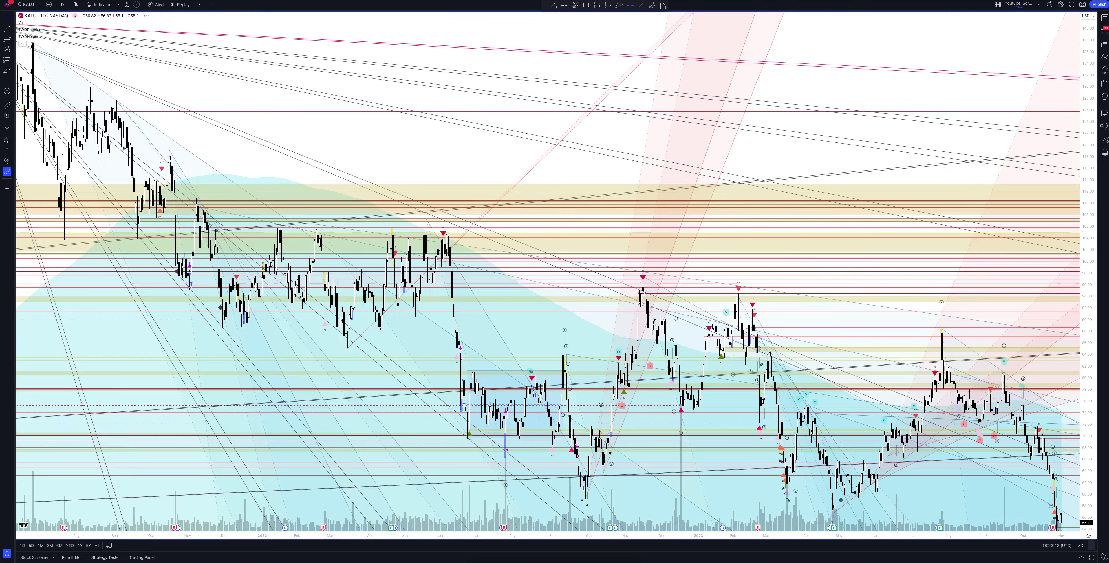
# - Show the TWOPremium Strategy Tester overview with its equity curve below the daily chart
pyautogui.click(1081, 556)
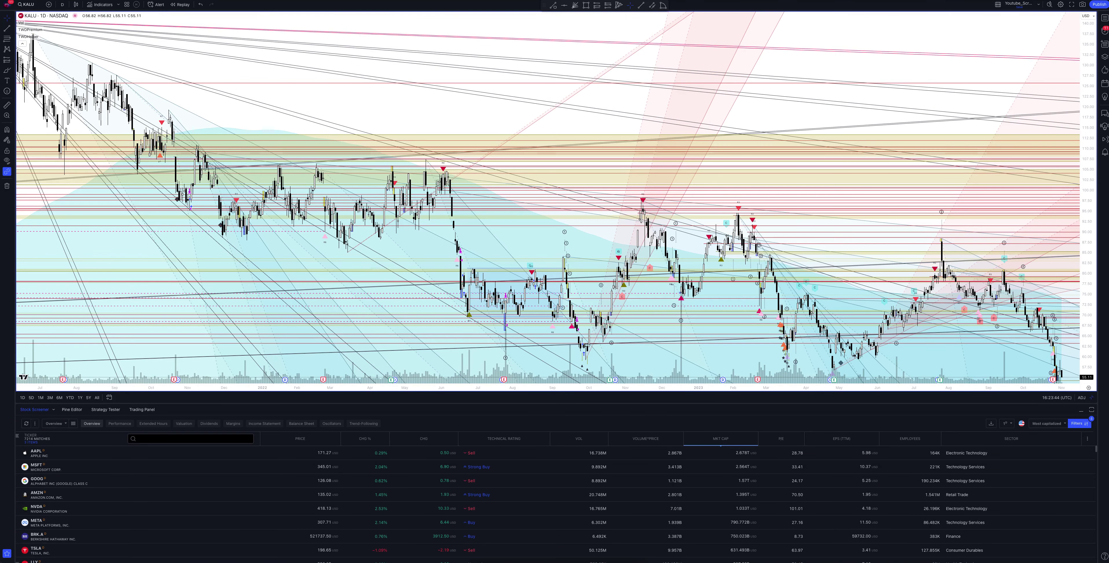
pyautogui.click(106, 409)
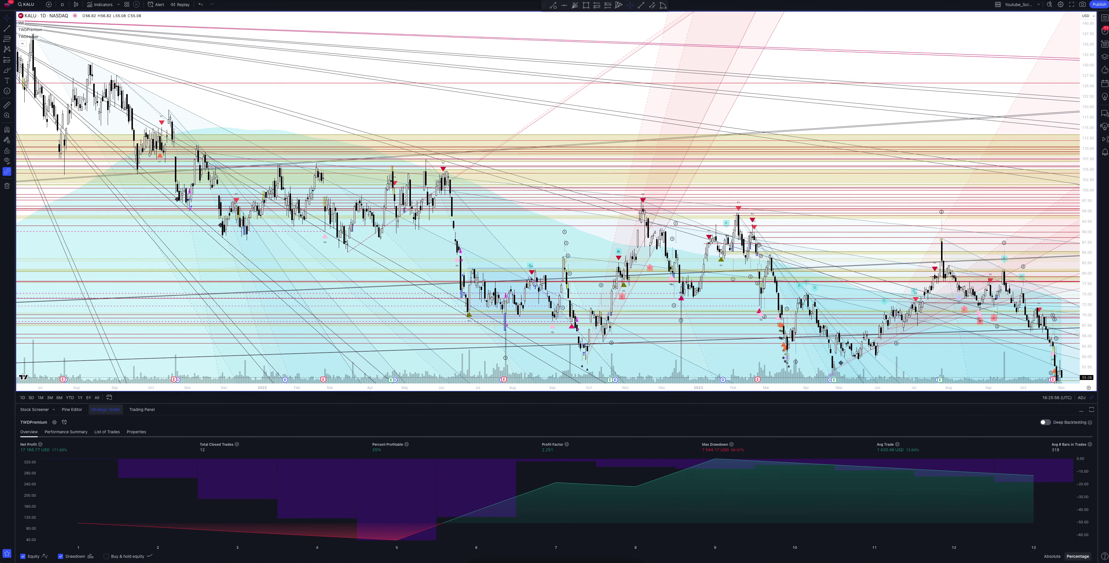
# - Change the chart interval to 4h by typing it, leaving the backtest with no data
pyautogui.write('4h')
pyautogui.press('Return')
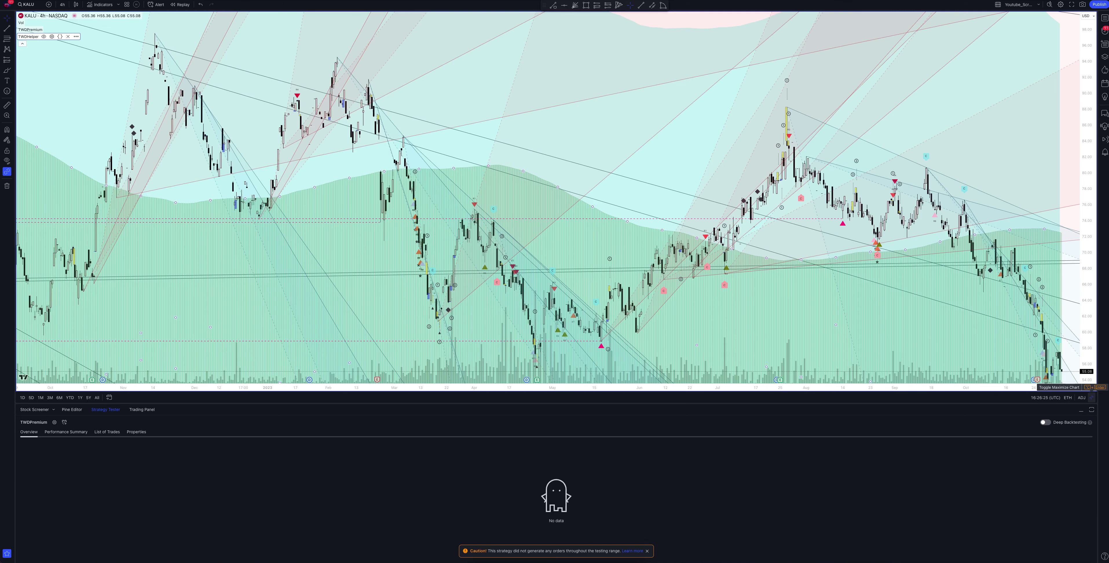
pyautogui.click(1092, 386)
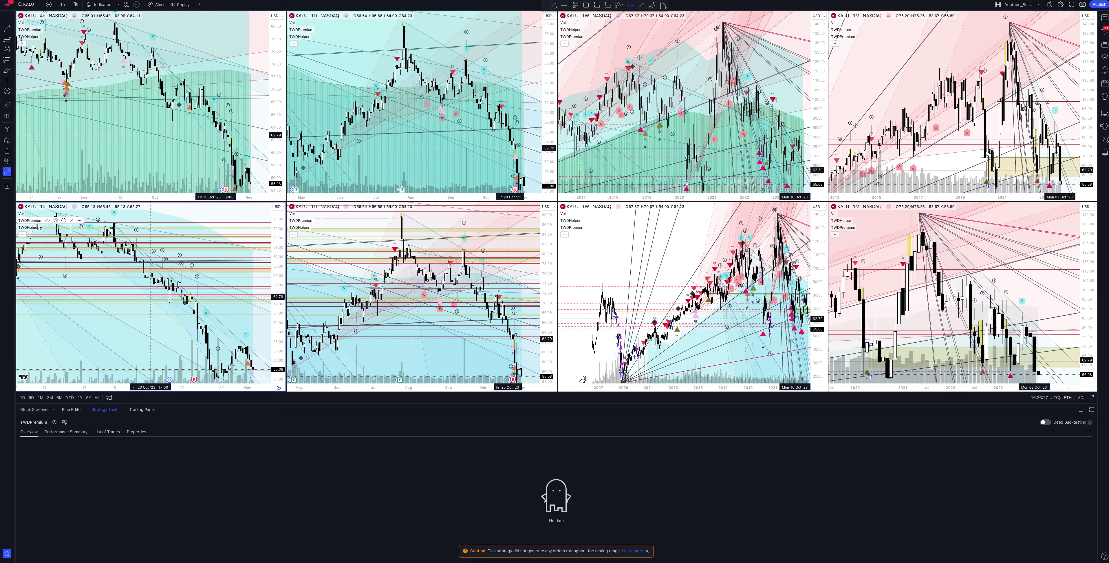
pyautogui.hotkey('alt', 'Return')
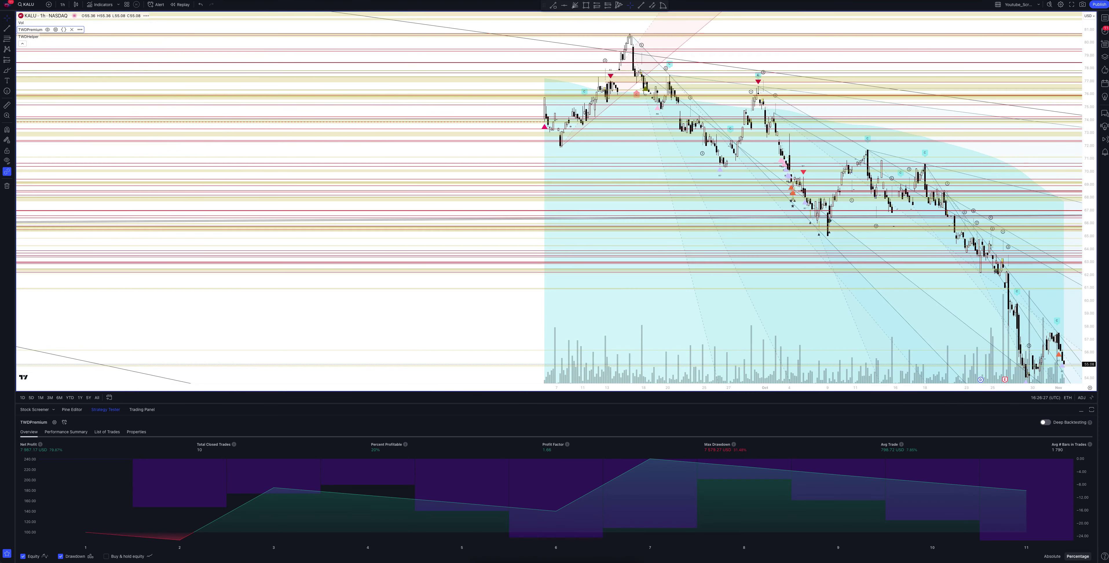
pyautogui.click(62, 5)
pyautogui.click(66, 149)
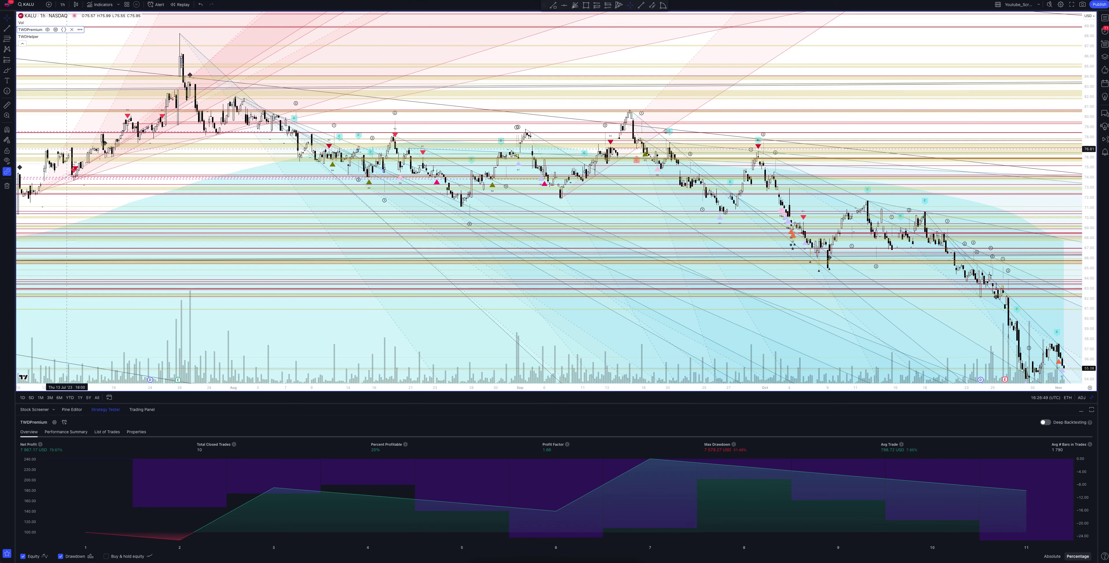
# - Pick 2 hours from the interval dropdown to recalculate the backtest at 2h
pyautogui.click(62, 4)
pyautogui.click(68, 159)
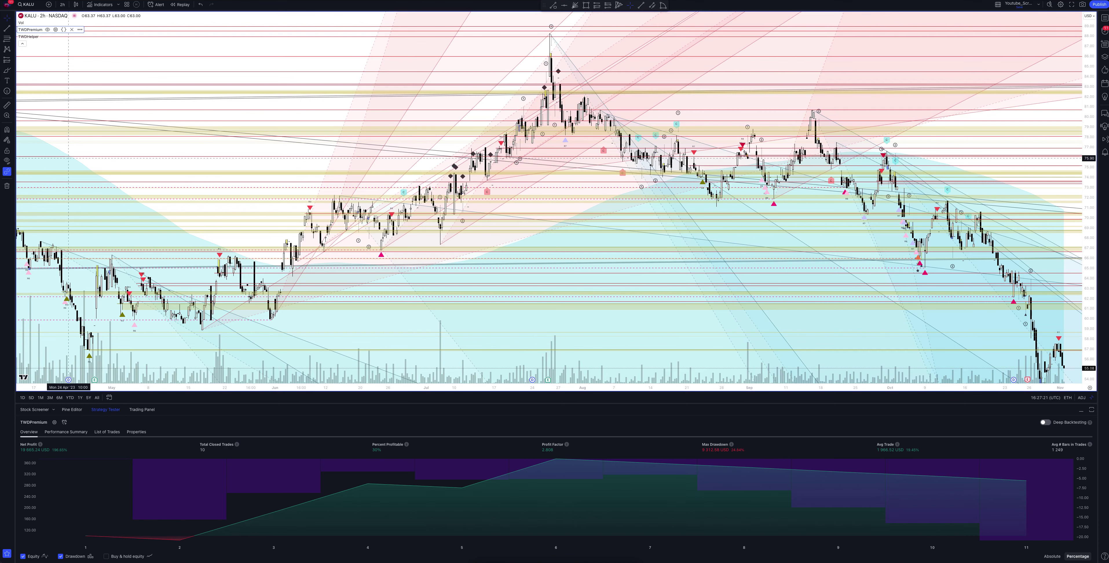
# - Choose 3 hours from the interval dropdown to see the 3h backtest
pyautogui.click(62, 4)
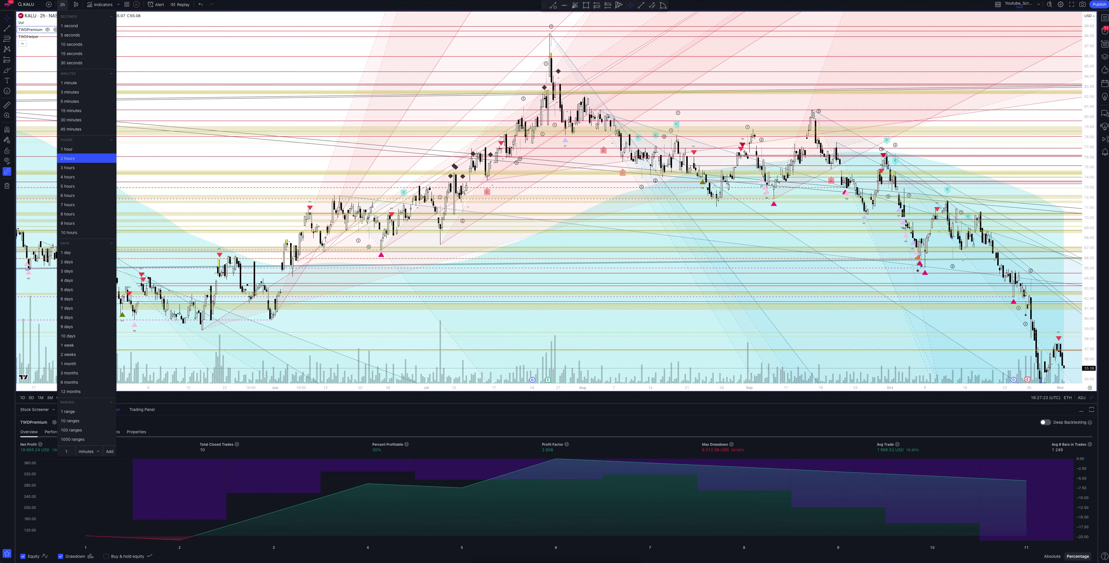
pyautogui.click(75, 165)
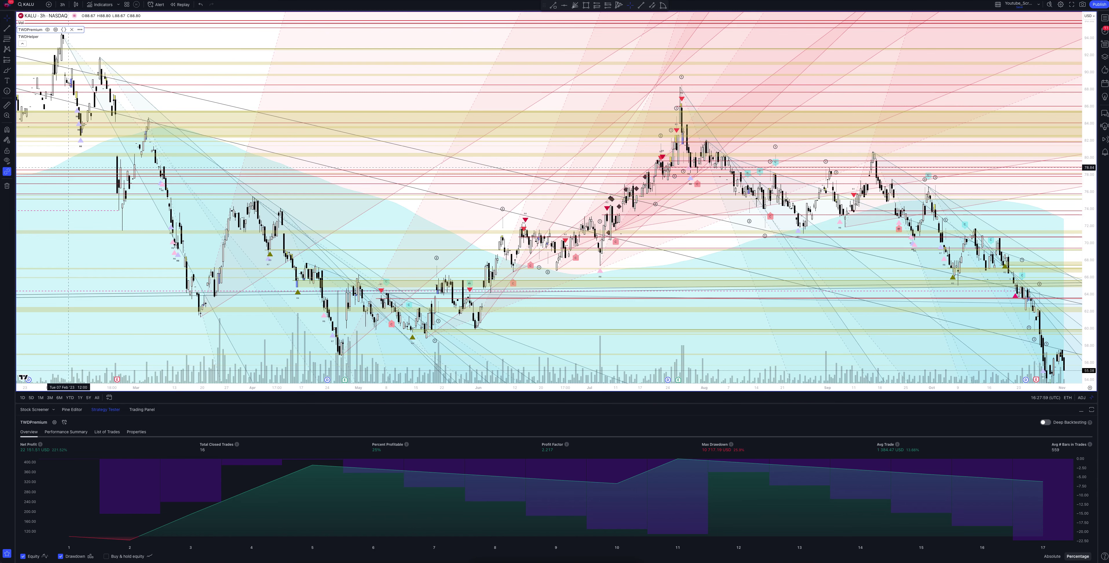
# - Choose 4 hours from the interval dropdown for the 4h backtest comparison
pyautogui.click(62, 5)
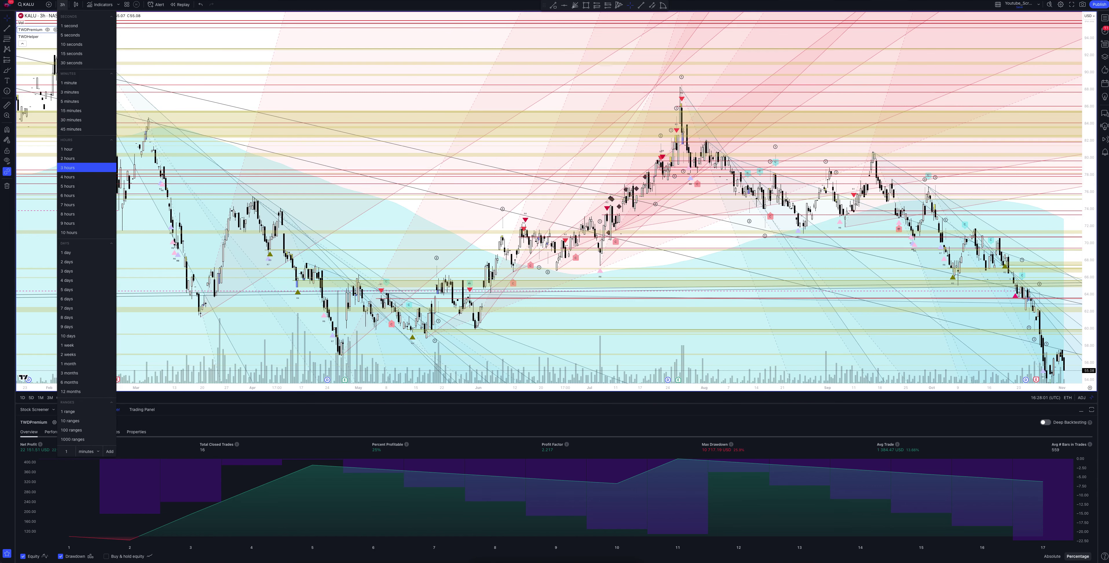
pyautogui.click(67, 177)
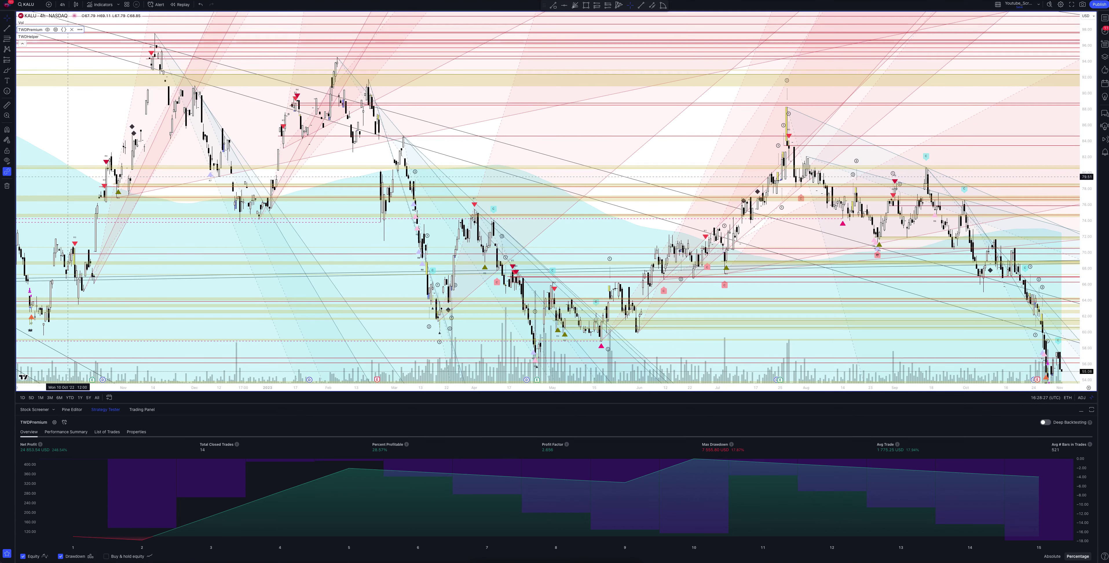
# - Choose 5 hours from the interval dropdown to show 5h backtest performance
pyautogui.click(62, 4)
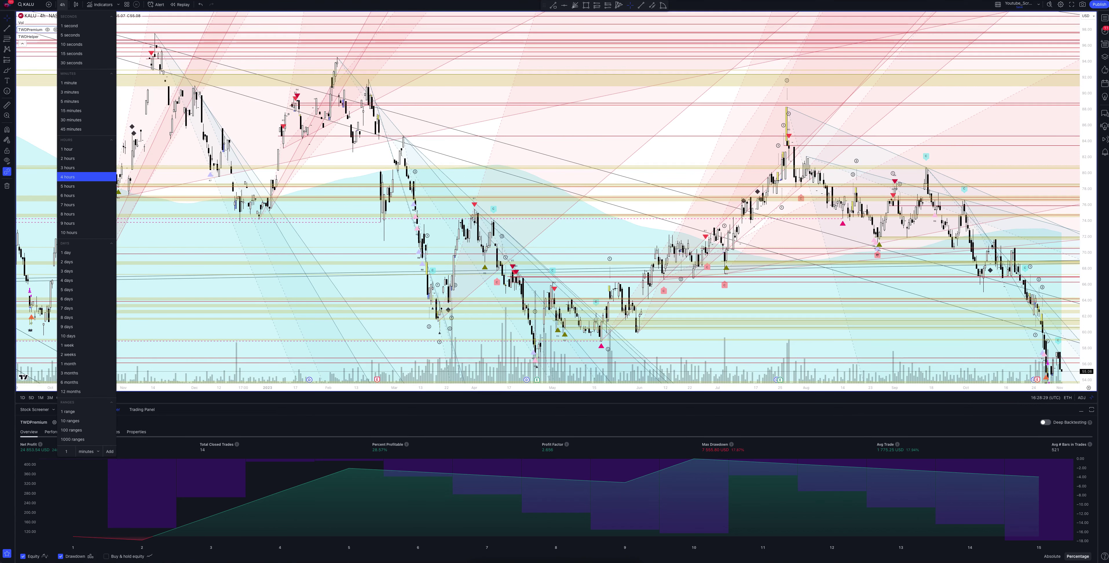
pyautogui.click(67, 186)
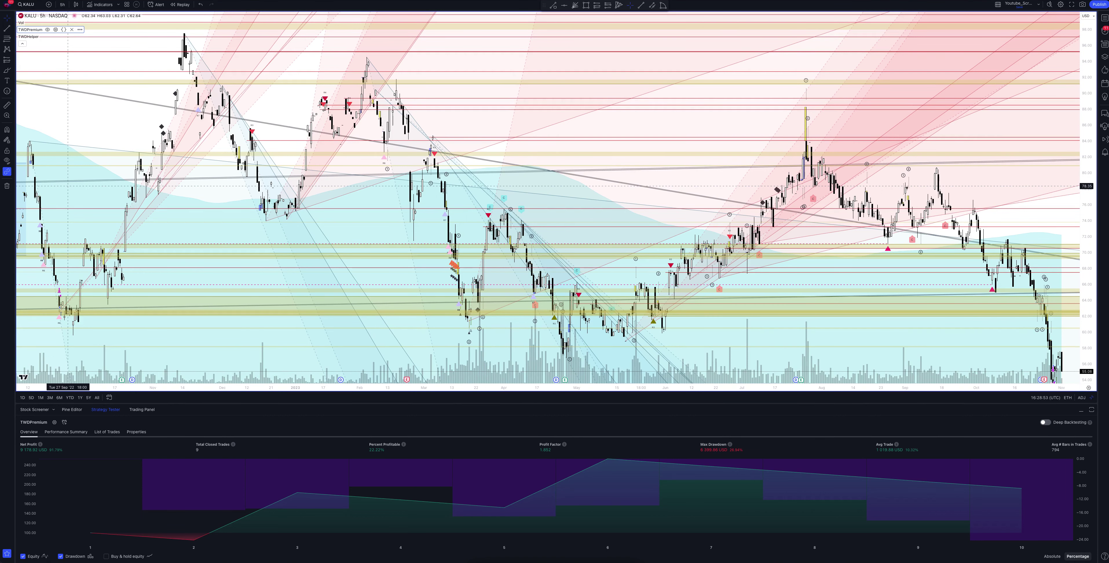
# - Choose 6 hours from the interval dropdown to view the 6h backtest results
pyautogui.click(62, 4)
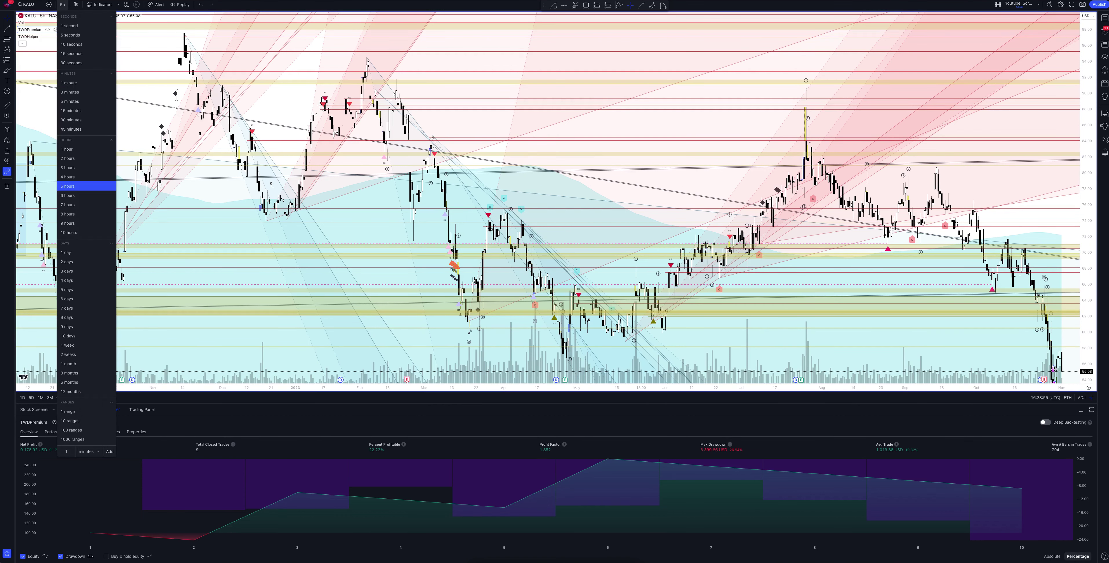
pyautogui.click(67, 196)
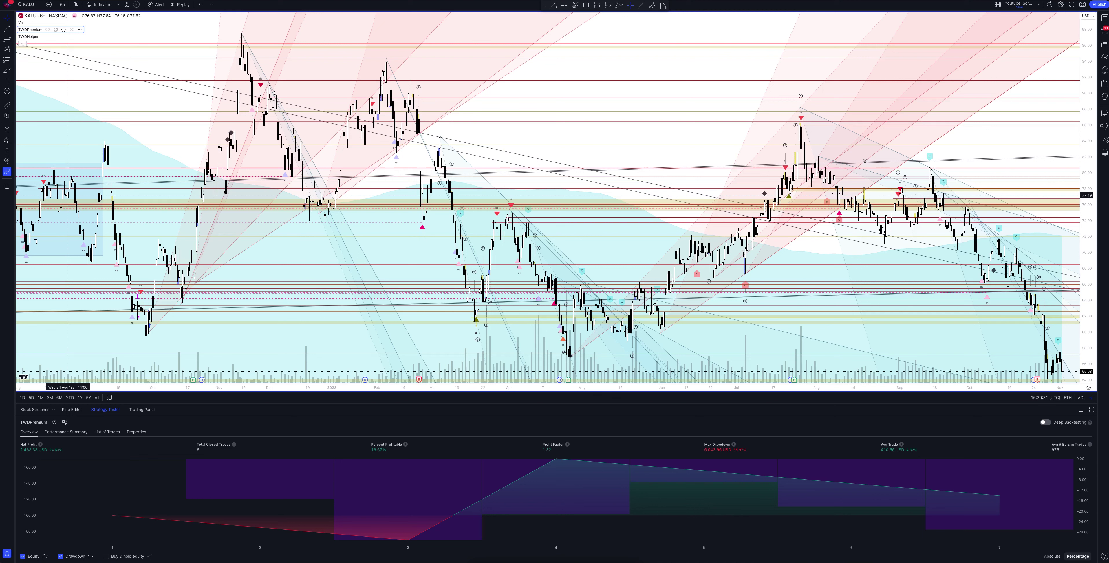
# - Choose 7 hours from the interval dropdown, showing 12 closed trades at 25% profitable
pyautogui.click(62, 4)
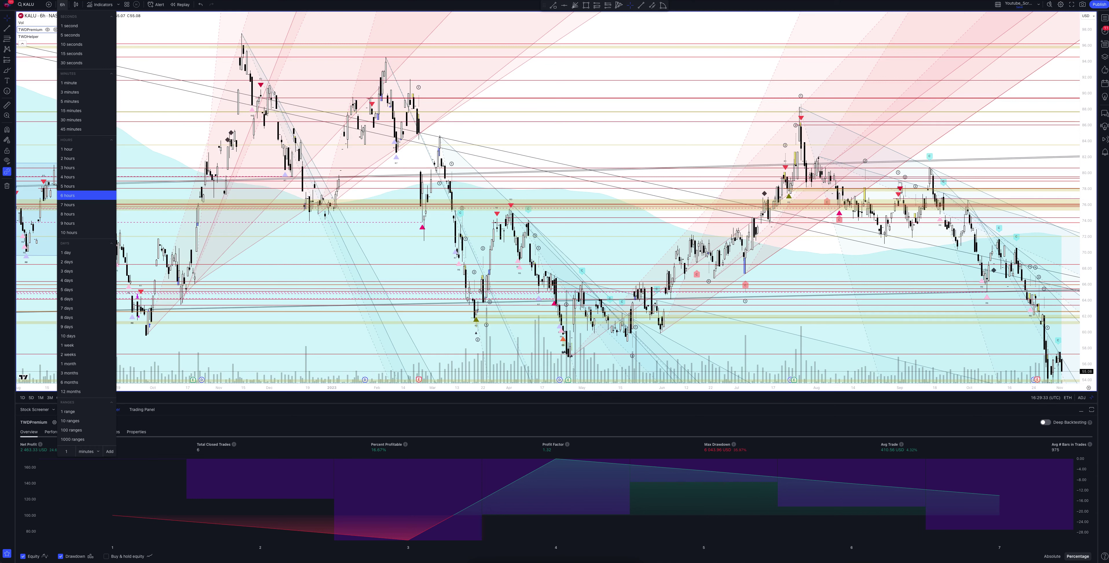
pyautogui.click(68, 204)
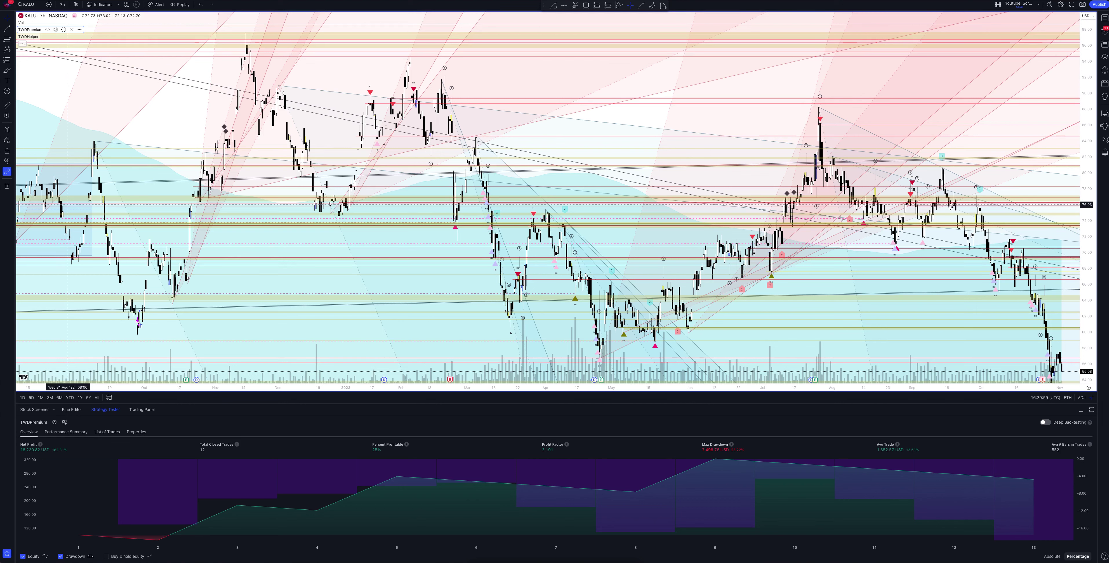
pyautogui.click(63, 4)
# - View KALU on 8 hours (14 trades, 28.57% profitable), then switch back to 1 hour
pyautogui.click(67, 214)
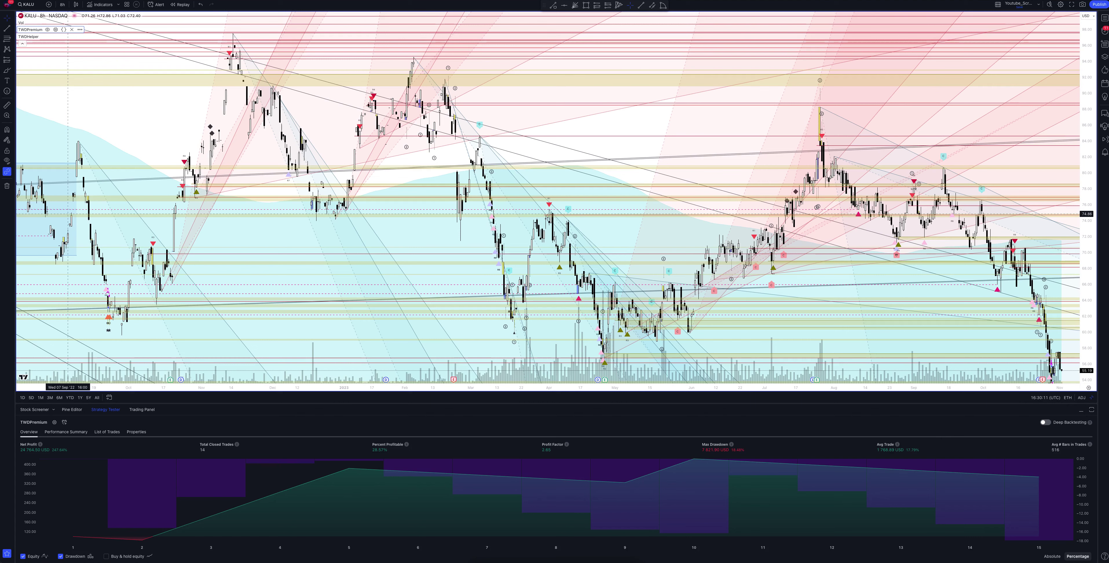
pyautogui.click(63, 4)
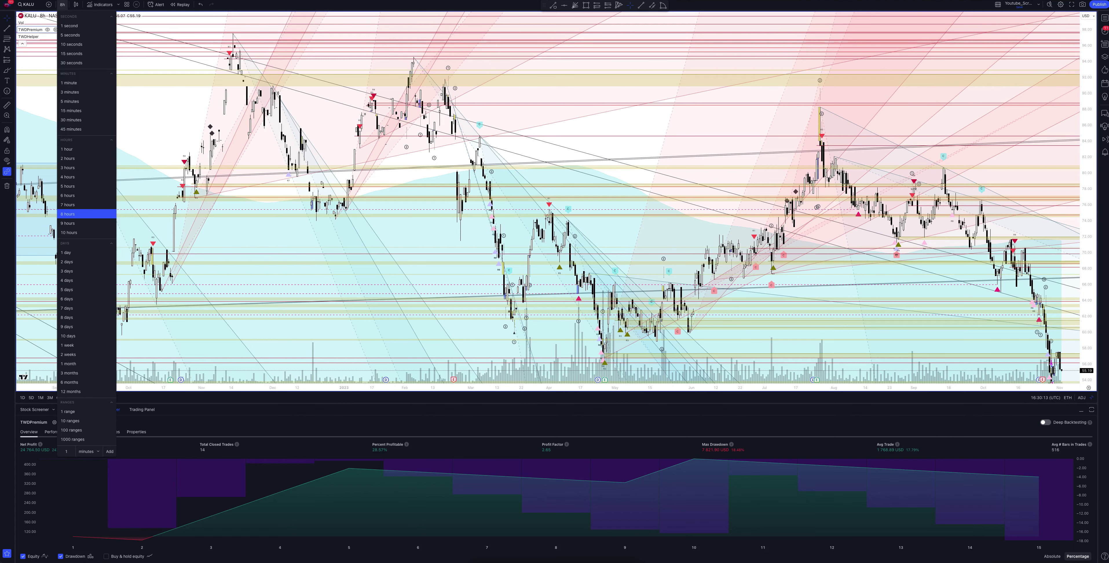
pyautogui.click(67, 149)
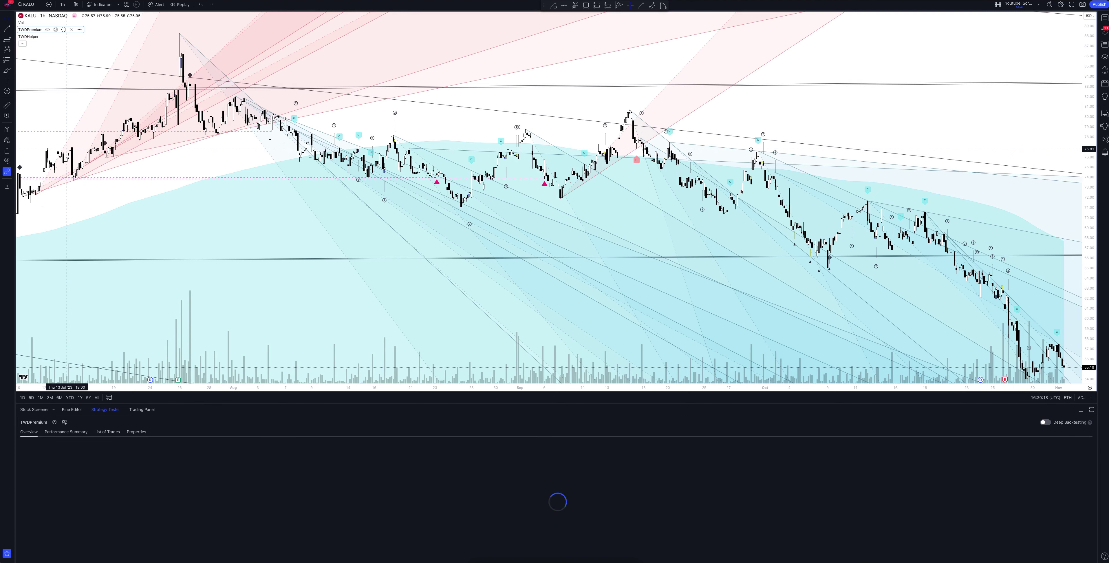
# - Un-maximize the enlarged 1-hour chart to restore the eight-chart KALU grid
pyautogui.click(1092, 397)
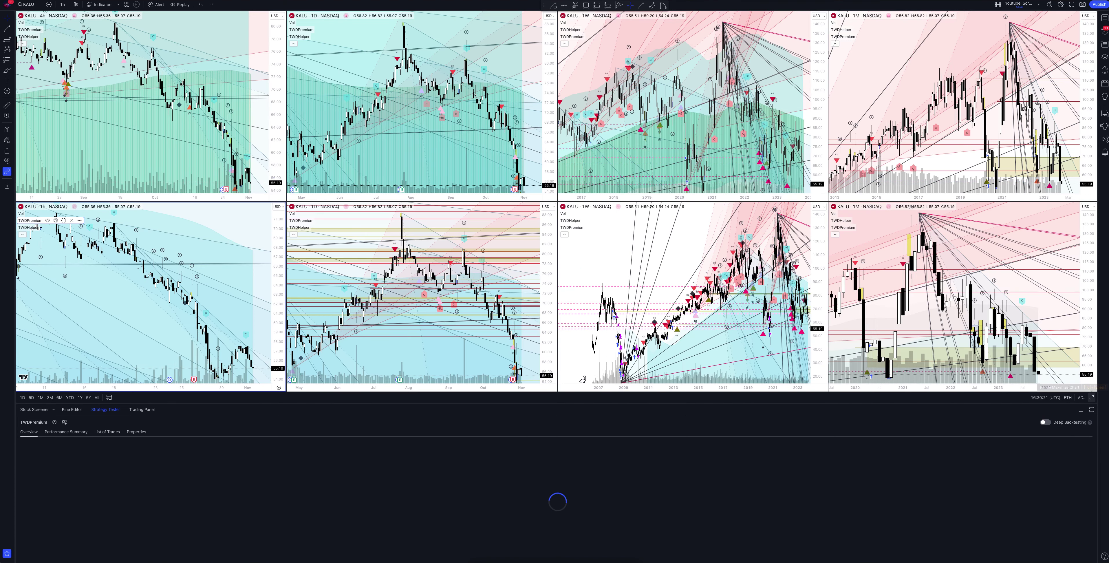